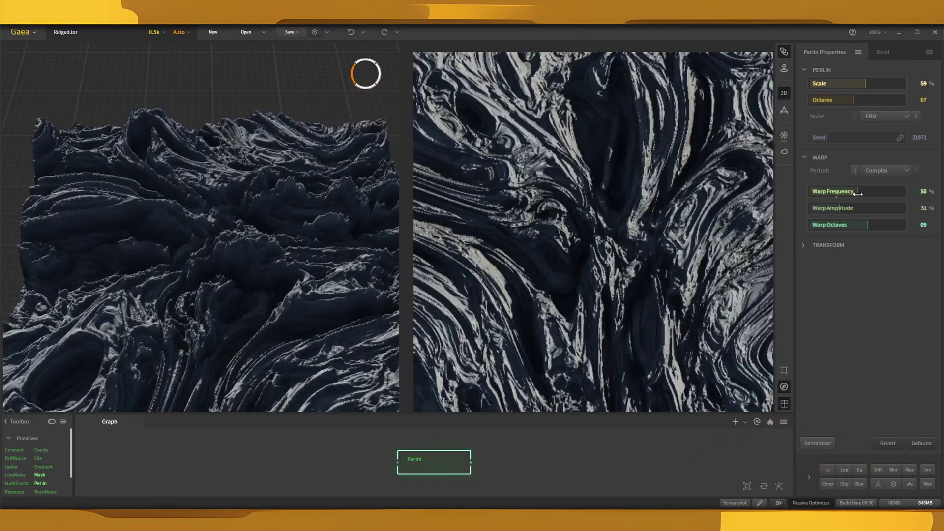
Nudge the current terrain's Warp Frequency slightly higher.
{"action": "left_click_drag", "start_coordinate": [859, 192], "coordinate": [871, 192]}
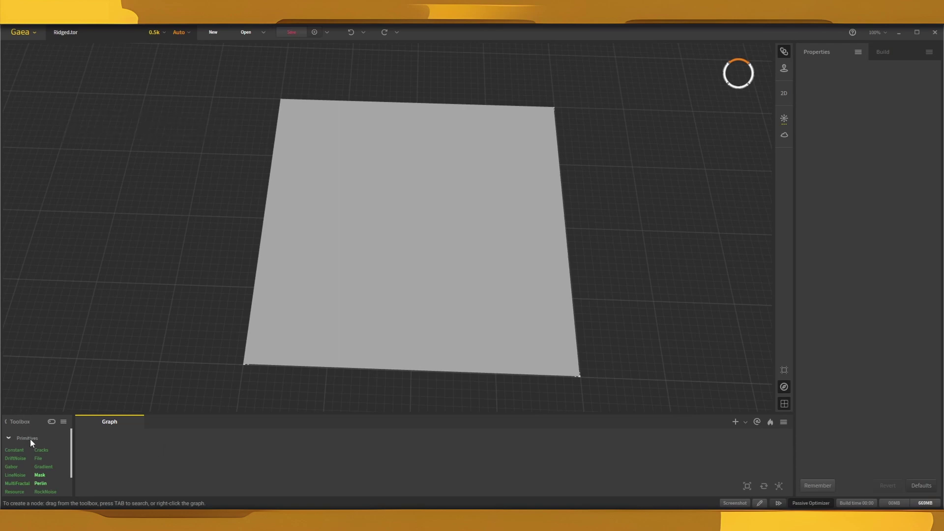
{"action": "mouse_move", "coordinate": [40, 483]}
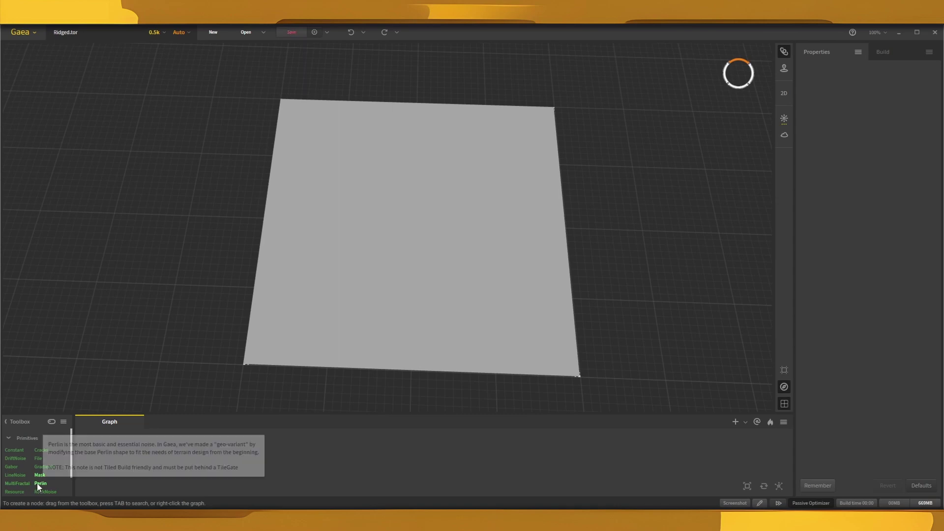
Add a Perlin node with Scale 0, Octaves 01, zero warp frequency and amplitude, and minimum warp octaves.
{"action": "left_click_drag", "start_coordinate": [36, 483], "coordinate": [167, 451]}
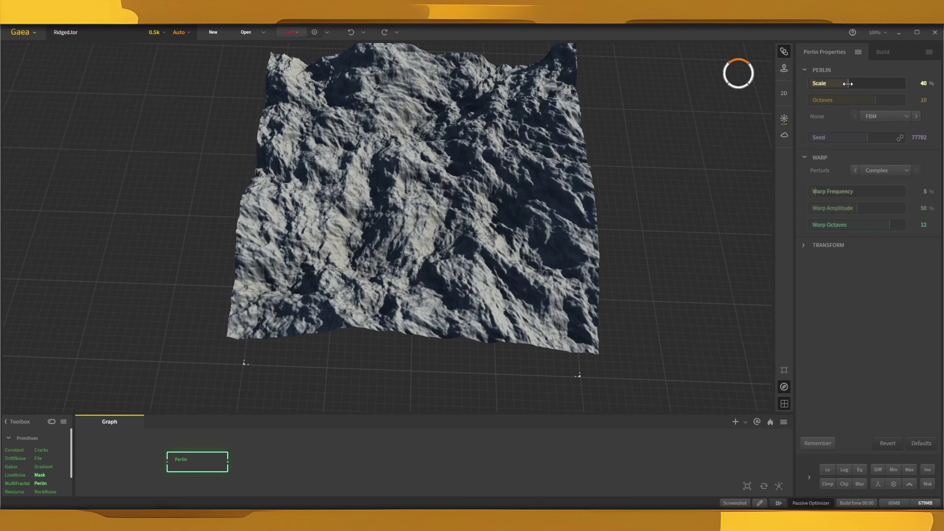
{"action": "left_click_drag", "start_coordinate": [858, 84], "coordinate": [799, 86]}
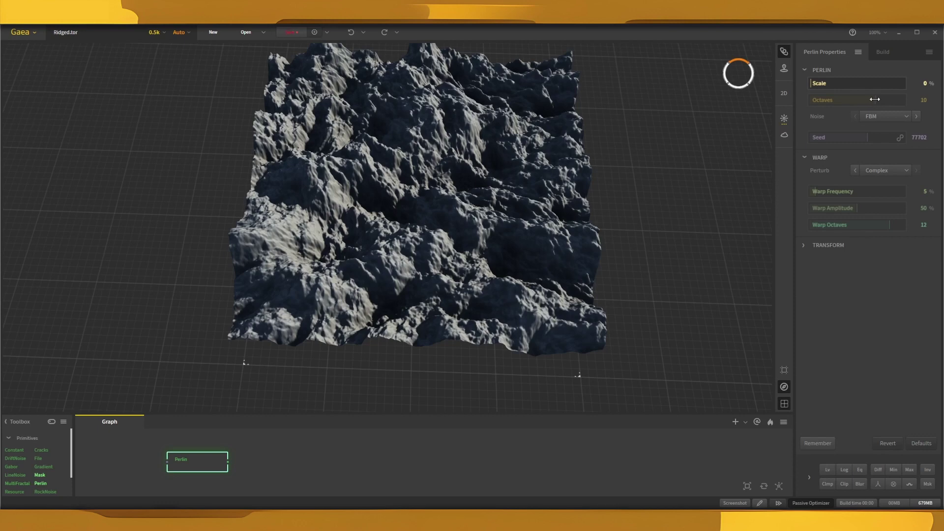
{"action": "left_click_drag", "start_coordinate": [875, 99], "coordinate": [800, 102]}
{"action": "left_click_drag", "start_coordinate": [814, 192], "coordinate": [800, 192]}
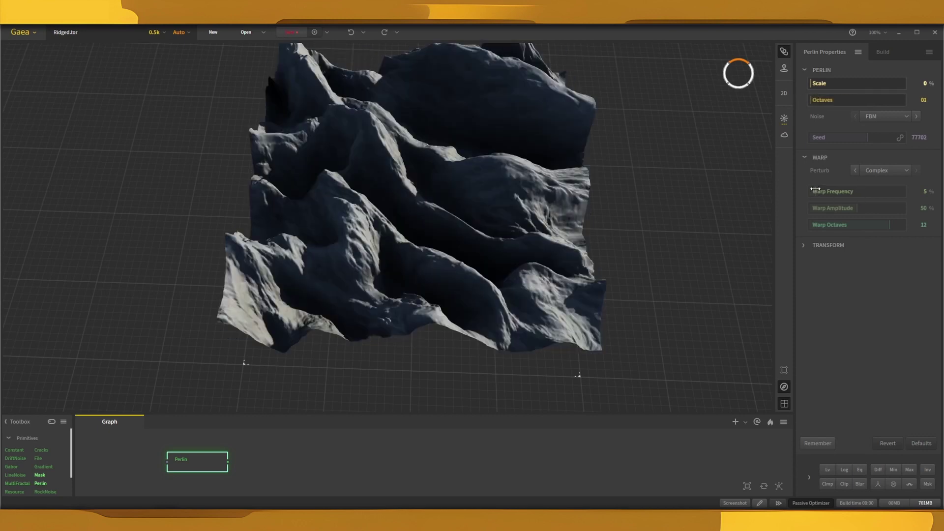
{"action": "left_click_drag", "start_coordinate": [857, 207], "coordinate": [796, 208]}
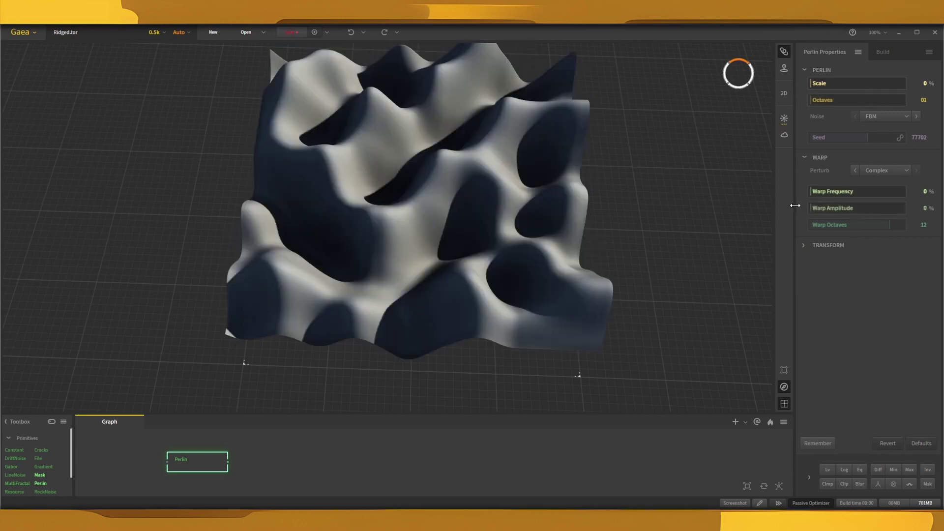
{"action": "left_click_drag", "start_coordinate": [892, 223], "coordinate": [804, 224]}
{"action": "left_click_drag", "start_coordinate": [809, 83], "coordinate": [905, 98]}
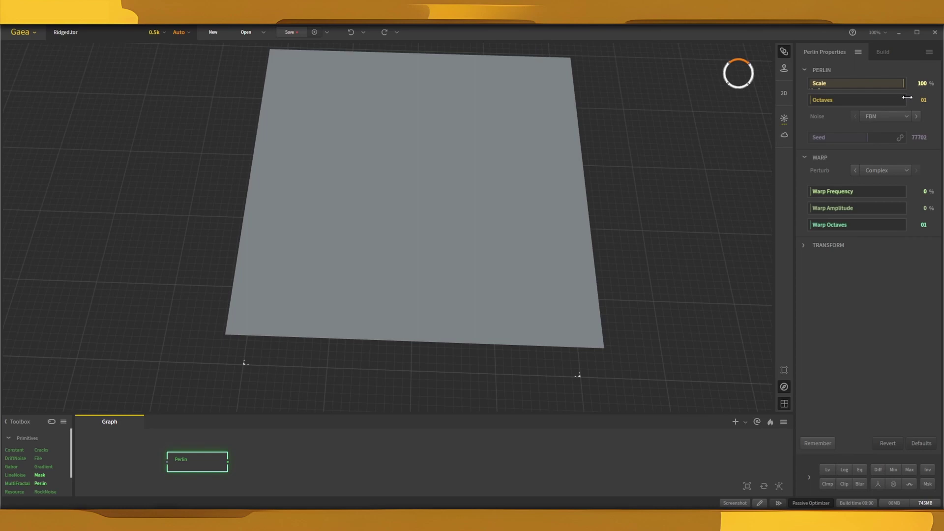
{"action": "left_click_drag", "start_coordinate": [906, 84], "coordinate": [806, 83]}
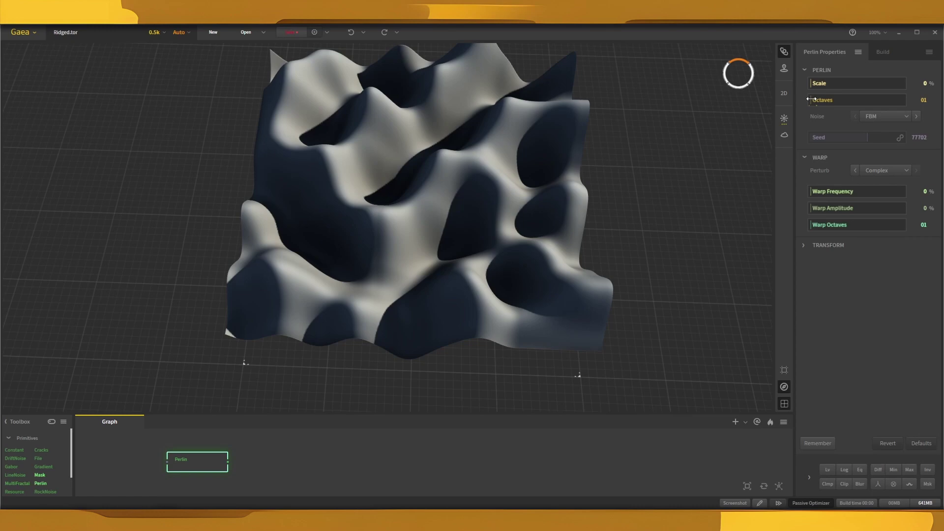
Raise Perlin Octaves from 01 through 03 up to 14.
{"action": "left_click_drag", "start_coordinate": [814, 99], "coordinate": [822, 100]}
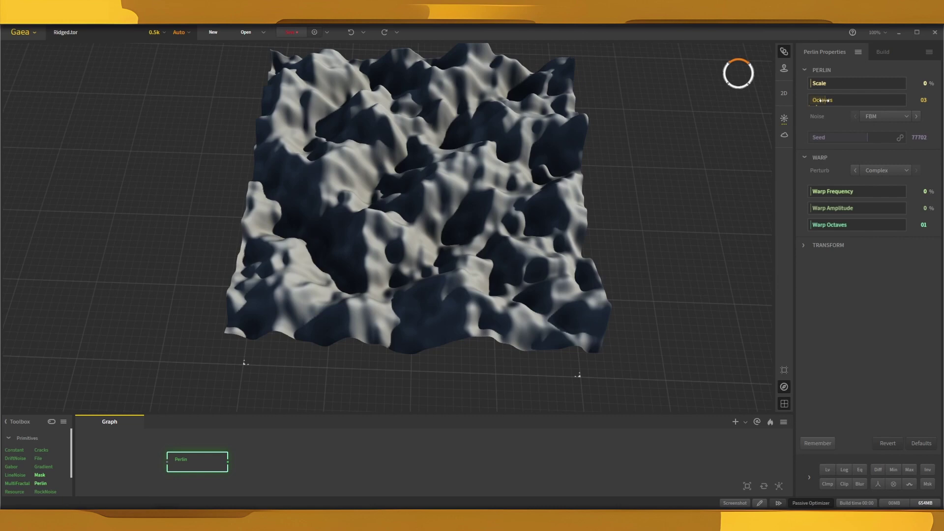
{"action": "left_click_drag", "start_coordinate": [822, 99], "coordinate": [905, 101]}
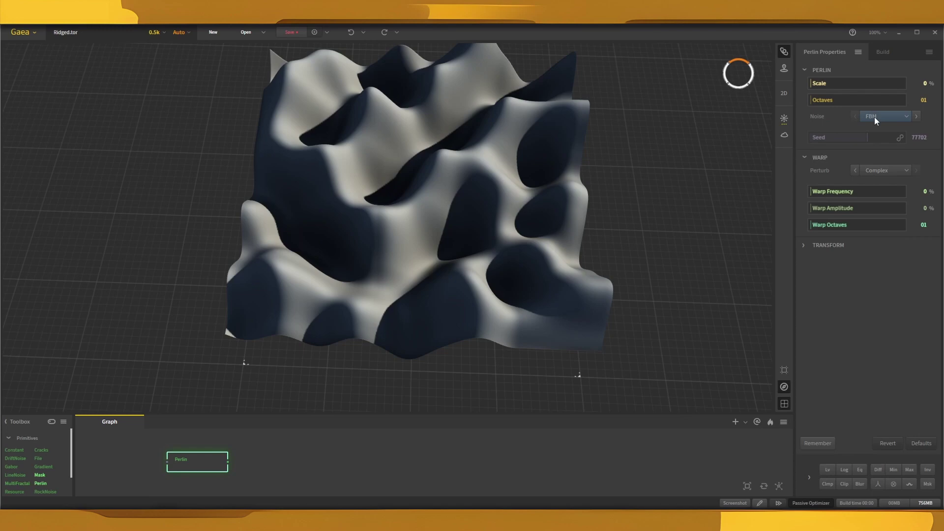
Try Ridged and then Billowy noise types, then return the Perlin noise to FBM.
{"action": "left_click", "coordinate": [907, 115]}
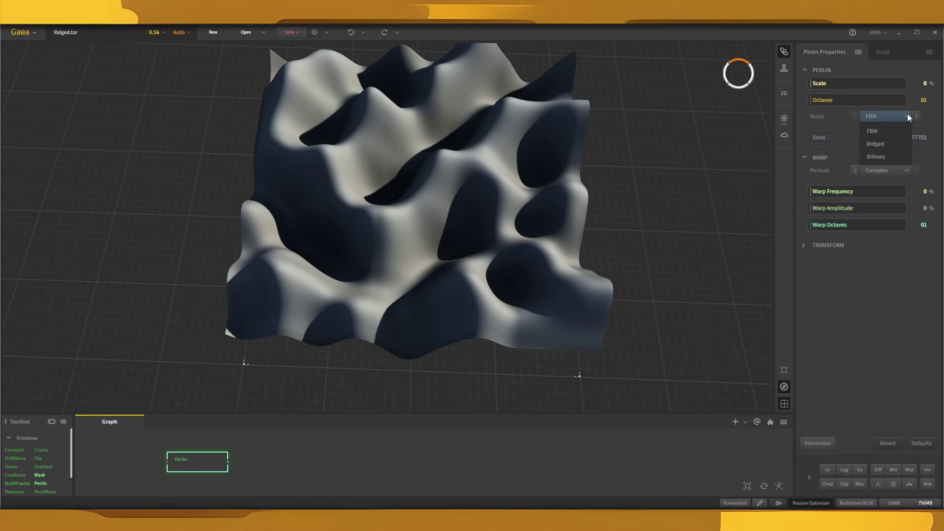
{"action": "left_click", "coordinate": [883, 145]}
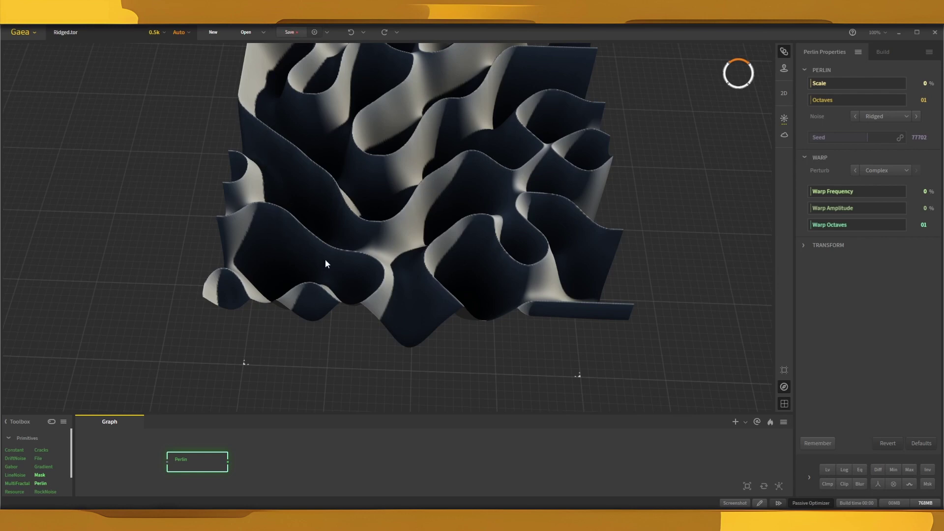
{"action": "left_click", "coordinate": [903, 116]}
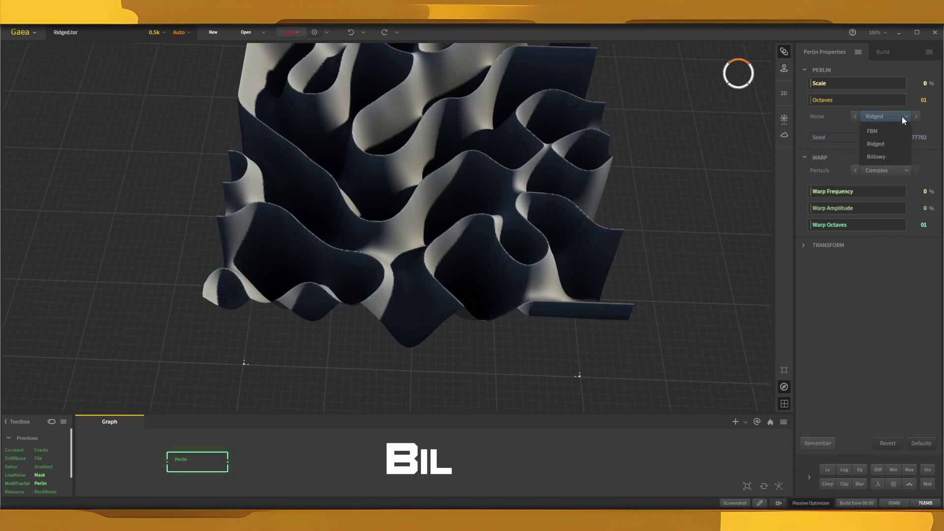
{"action": "left_click", "coordinate": [879, 158]}
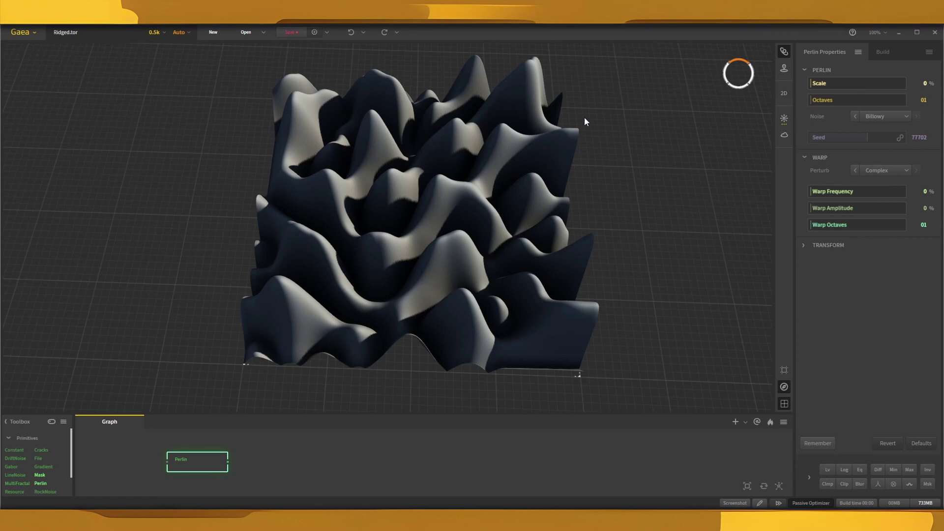
{"action": "left_click", "coordinate": [883, 115]}
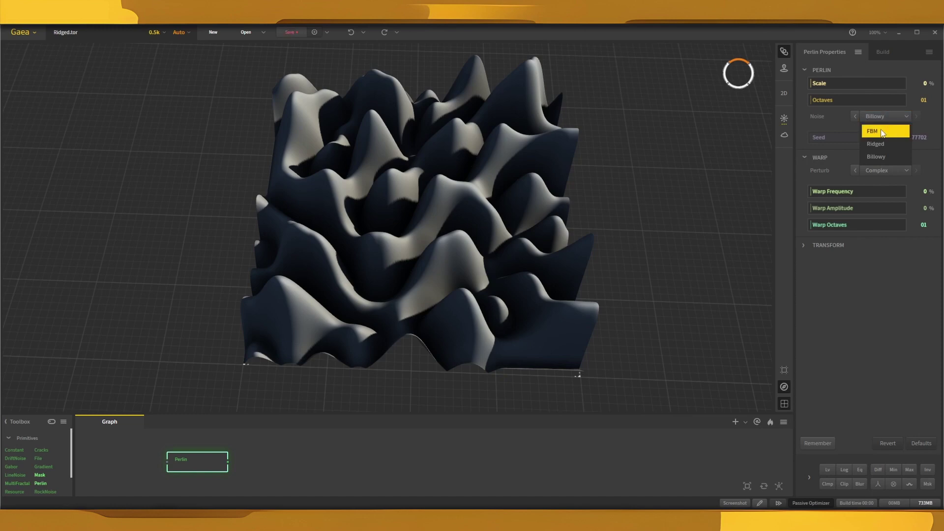
{"action": "left_click", "coordinate": [882, 133]}
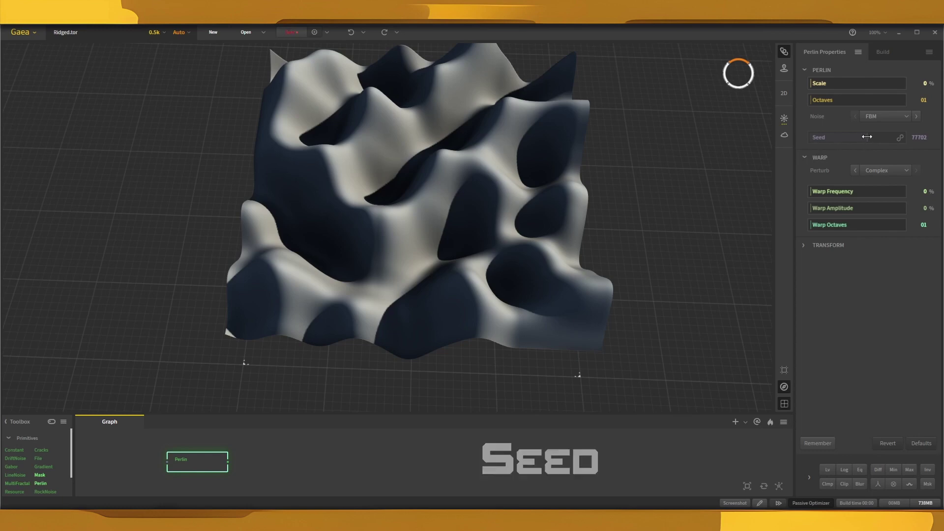
Cycle through several Perlin Seed values, settling on seed 39790.
{"action": "left_click_drag", "start_coordinate": [867, 136], "coordinate": [839, 139]}
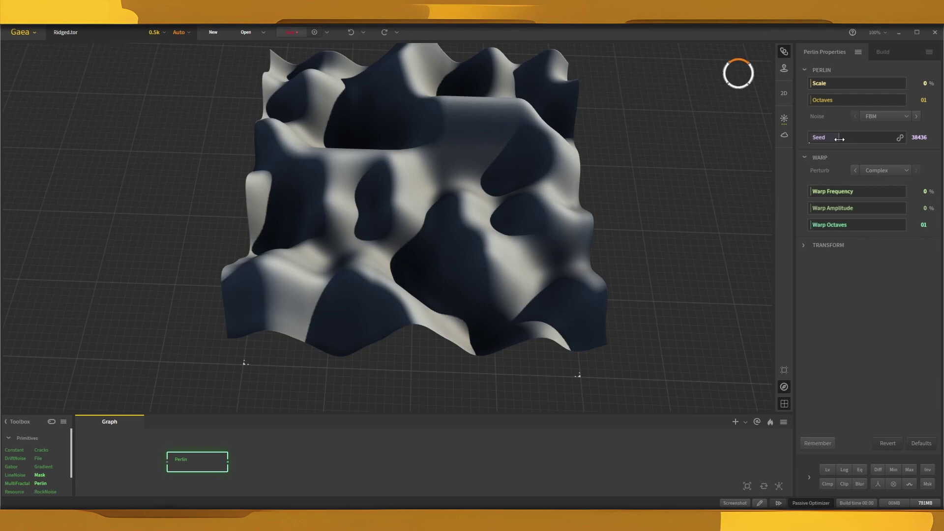
{"action": "left_click_drag", "start_coordinate": [838, 140], "coordinate": [827, 137]}
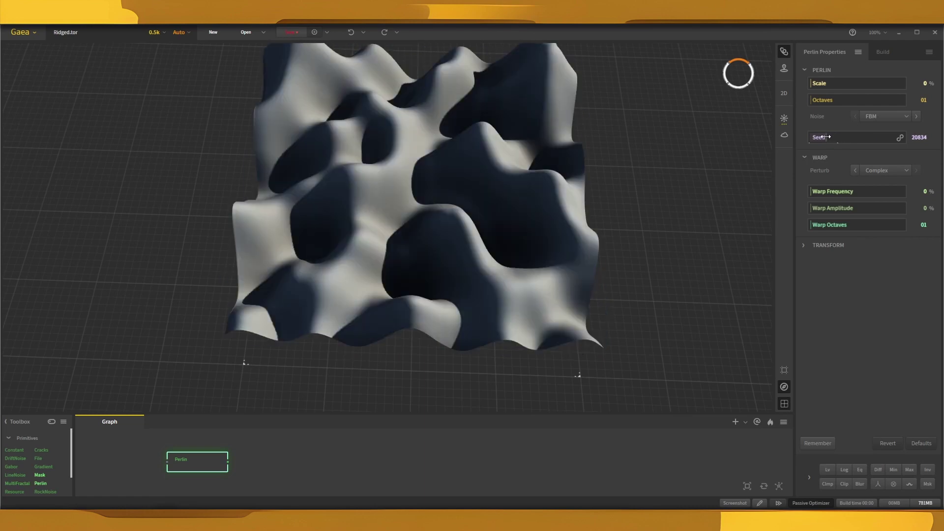
{"action": "mouse_move", "coordinate": [826, 137]}
{"action": "left_mouse_down"}
{"action": "mouse_move", "coordinate": [874, 137]}
{"action": "mouse_move", "coordinate": [832, 137]}
{"action": "mouse_move", "coordinate": [840, 138]}
{"action": "left_mouse_up"}
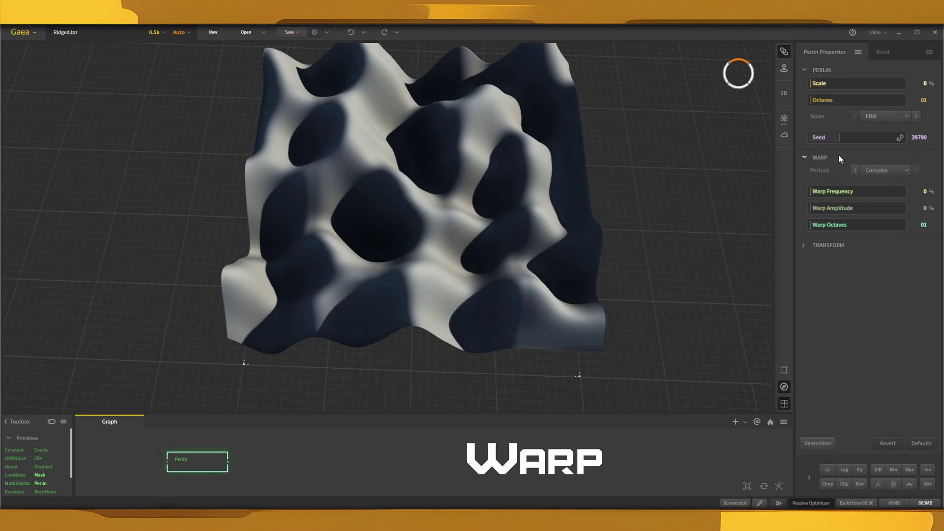
Compare Perturb modes off, Simple and Complex, finally leaving warping on Simple.
{"action": "left_click", "coordinate": [881, 171]}
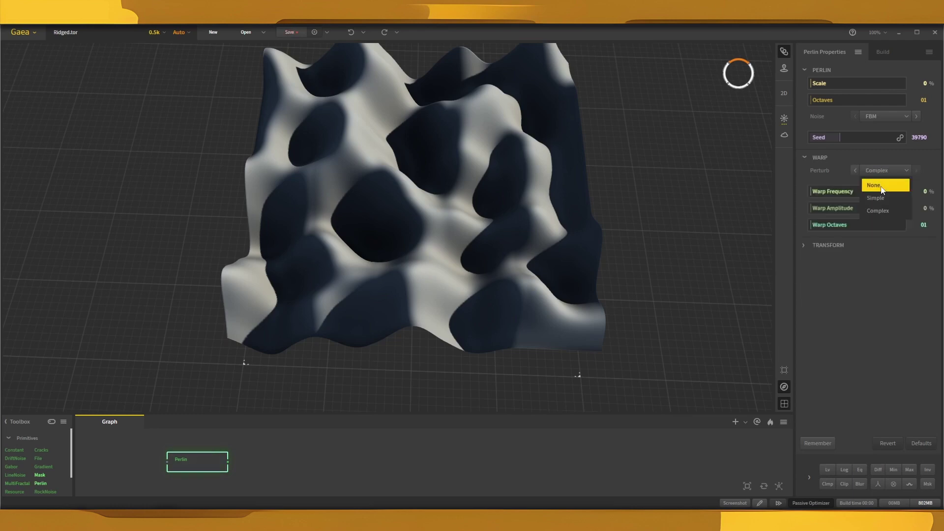
{"action": "left_click", "coordinate": [881, 190]}
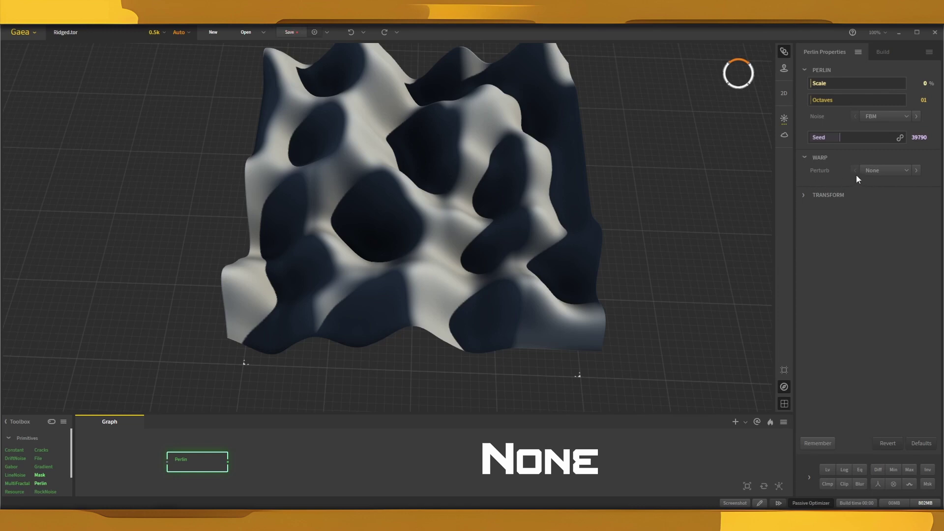
{"action": "left_click", "coordinate": [882, 170]}
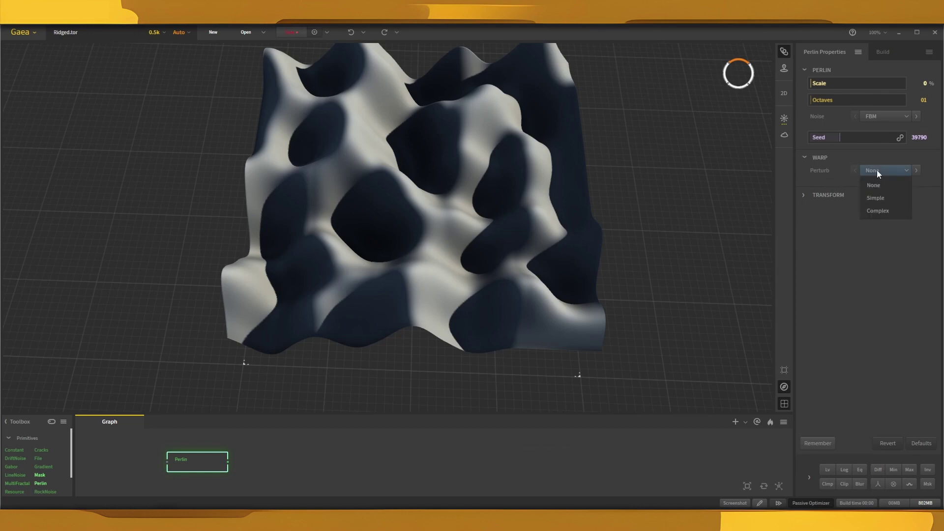
{"action": "left_click", "coordinate": [884, 201]}
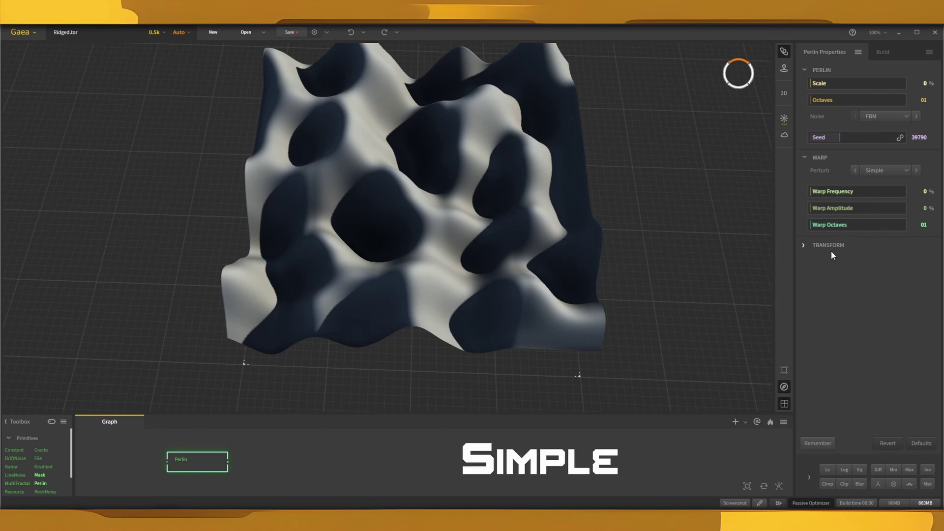
{"action": "left_click", "coordinate": [884, 169]}
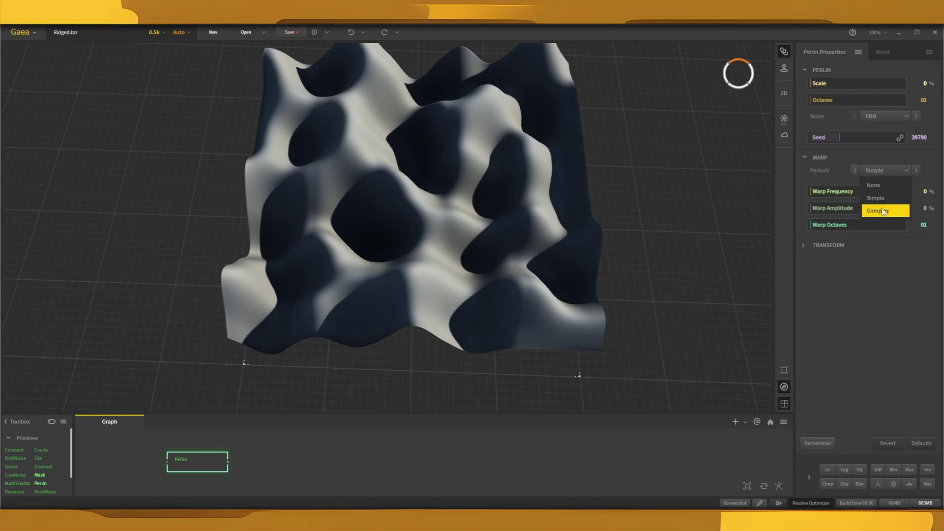
{"action": "left_click", "coordinate": [880, 211]}
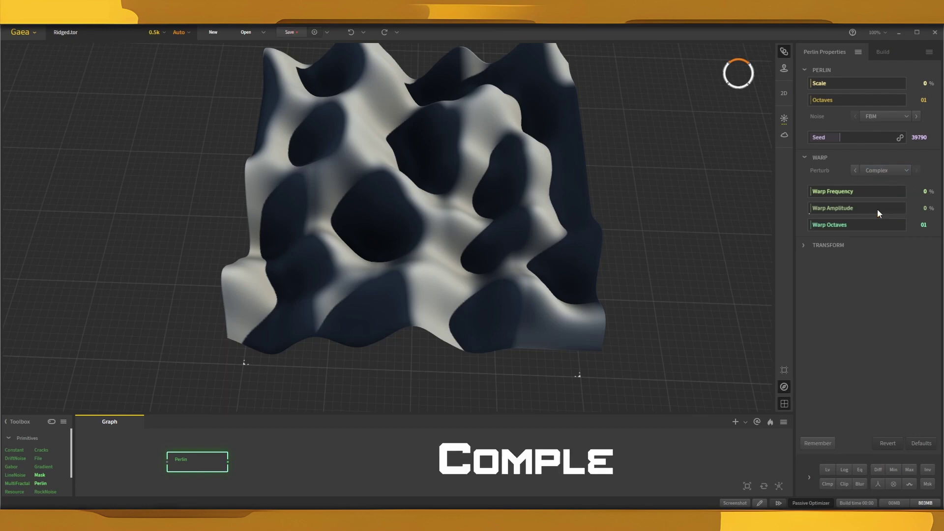
{"action": "left_click", "coordinate": [879, 169]}
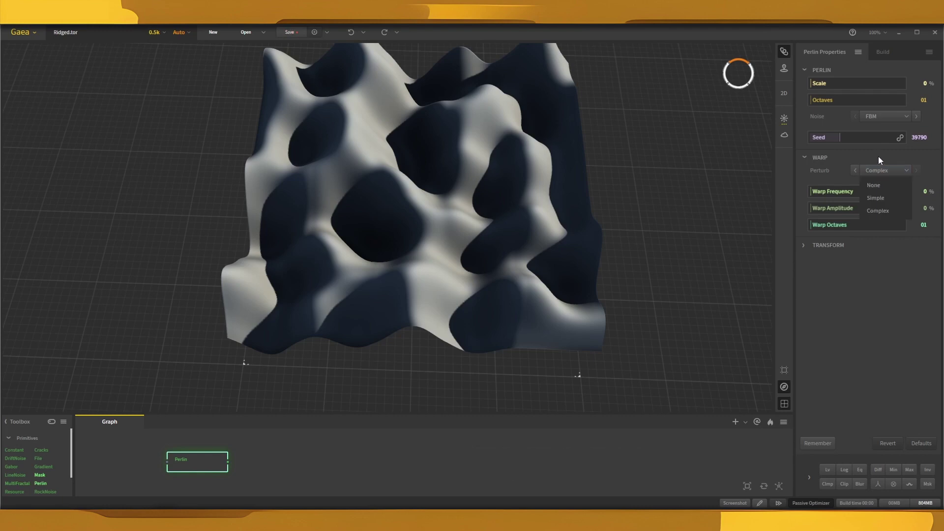
{"action": "left_click", "coordinate": [878, 155]}
{"action": "left_click", "coordinate": [879, 171]}
{"action": "left_click", "coordinate": [884, 194]}
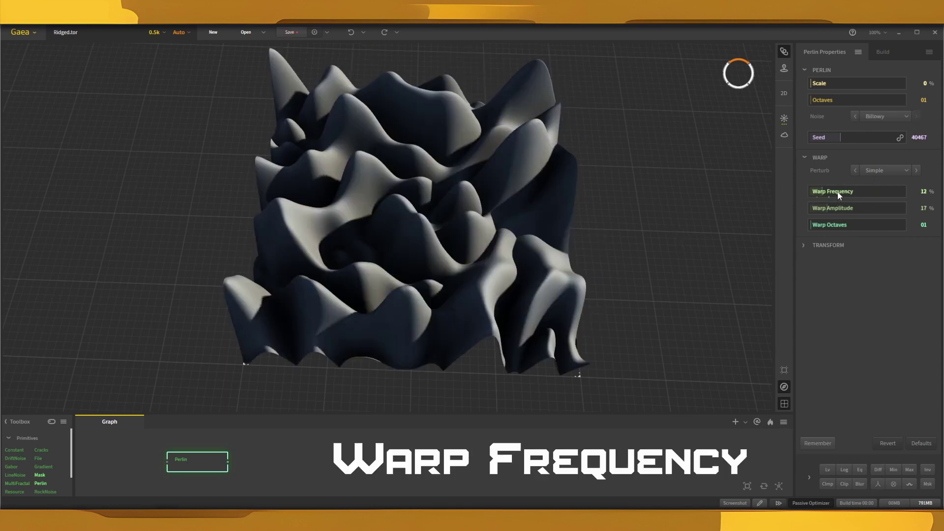
Sweep Warp Frequency between 18% and 57%, settle it at 30%, and set Warp Amplitude to 12%.
{"action": "left_click_drag", "start_coordinate": [820, 192], "coordinate": [829, 190]}
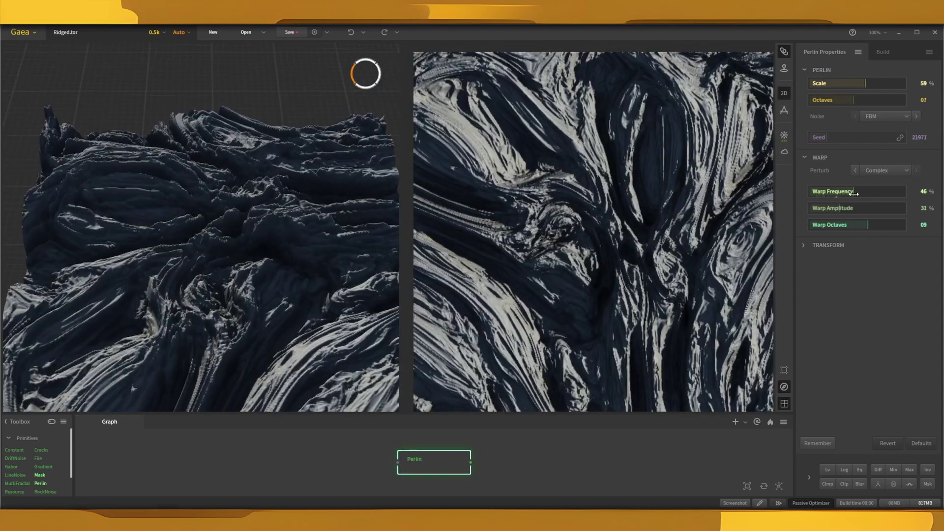
{"action": "left_click_drag", "start_coordinate": [856, 192], "coordinate": [876, 193]}
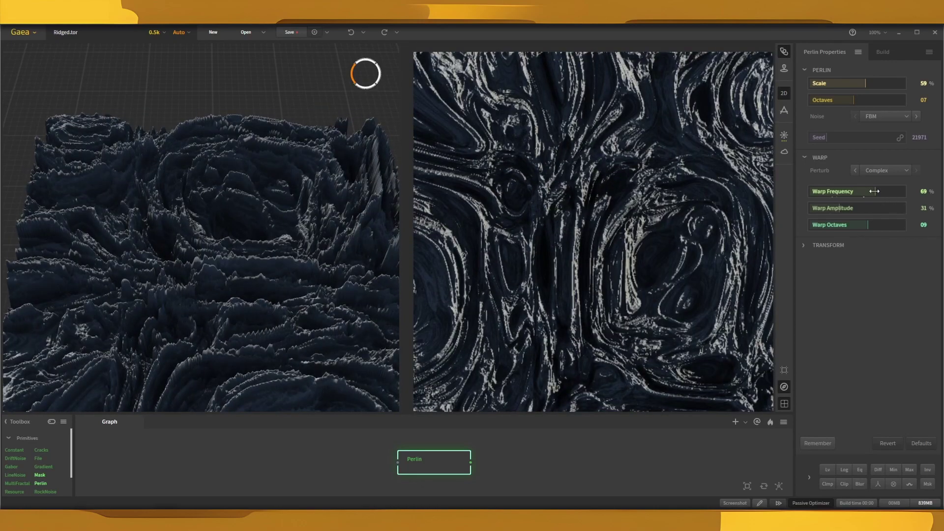
{"action": "left_click_drag", "start_coordinate": [873, 191], "coordinate": [832, 191]}
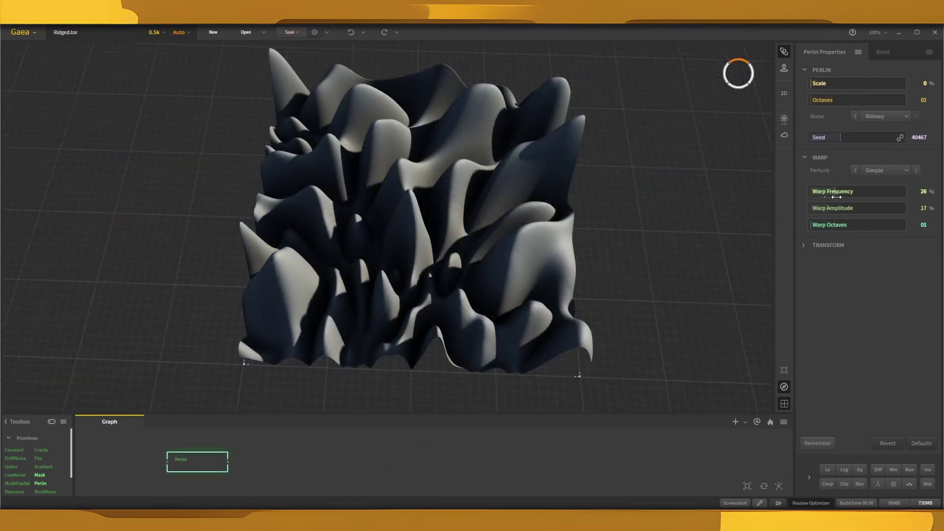
{"action": "left_click_drag", "start_coordinate": [826, 194], "coordinate": [886, 193]}
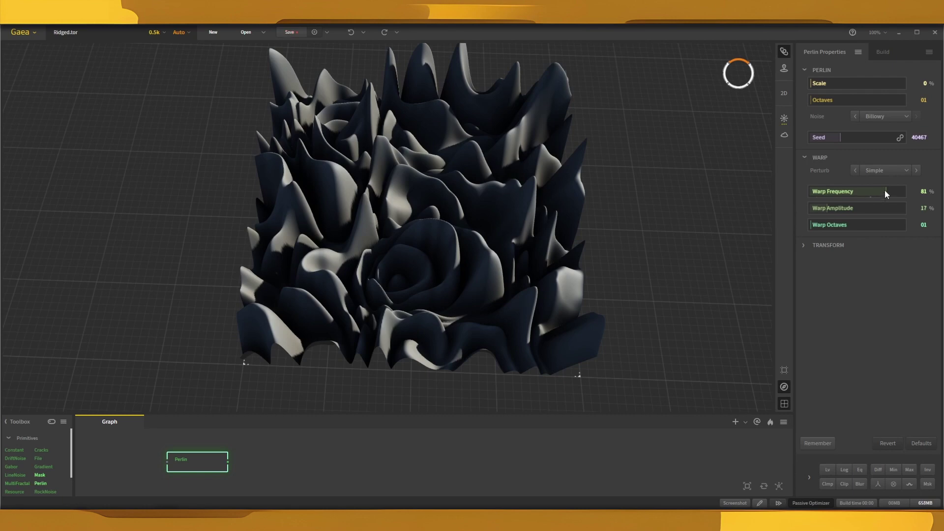
{"action": "mouse_move", "coordinate": [887, 193]}
{"action": "left_mouse_down"}
{"action": "mouse_move", "coordinate": [840, 192]}
{"action": "mouse_move", "coordinate": [835, 209]}
{"action": "left_mouse_up"}
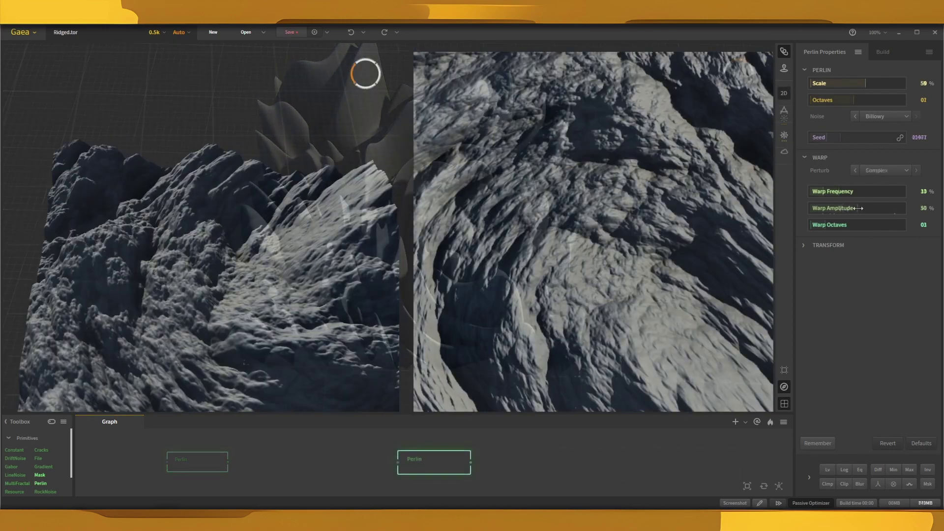
{"action": "left_click_drag", "start_coordinate": [860, 208], "coordinate": [891, 208]}
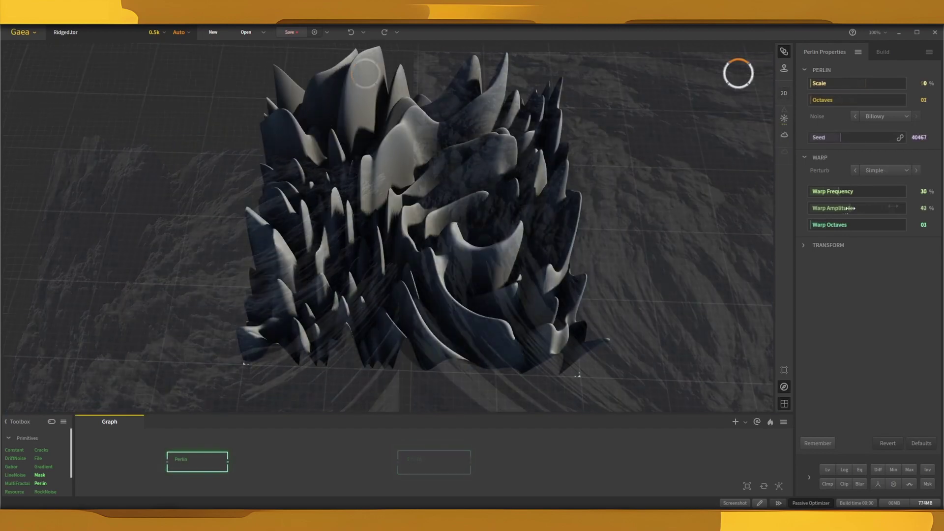
Switch Perturb between Complex and Simple, ending on Complex warping.
{"action": "left_click", "coordinate": [873, 171]}
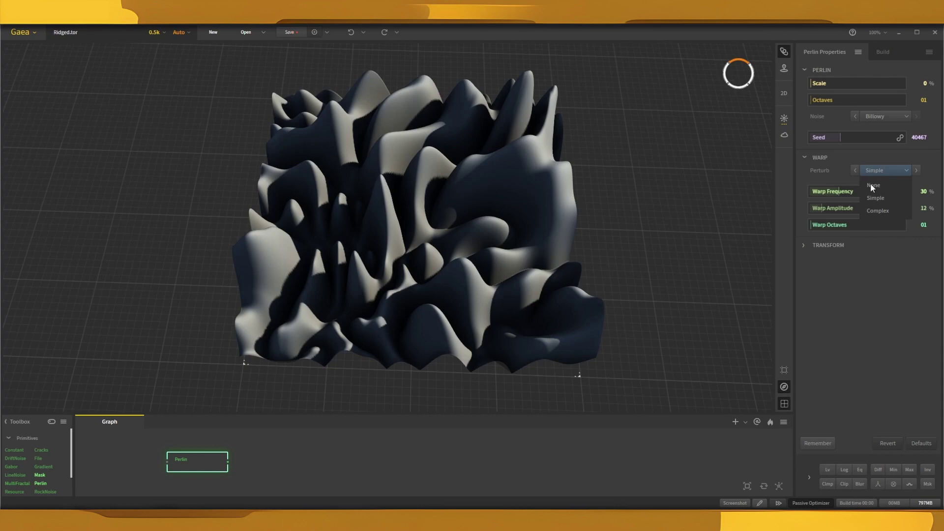
{"action": "left_click", "coordinate": [878, 213]}
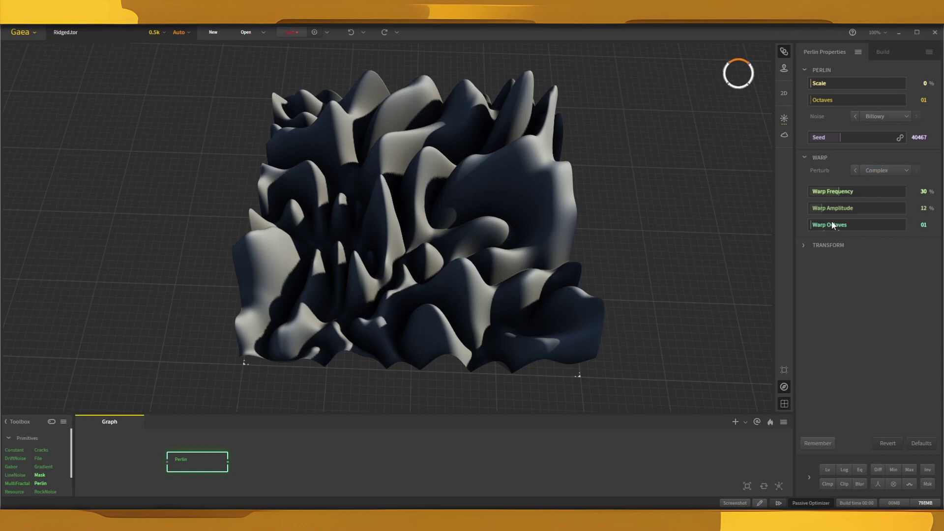
{"action": "left_click", "coordinate": [884, 170]}
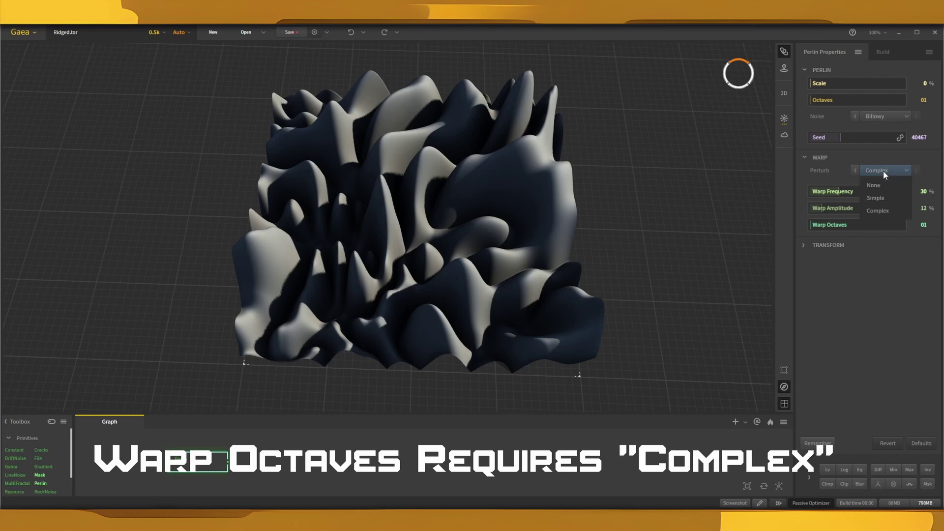
{"action": "left_click", "coordinate": [876, 198]}
{"action": "left_click", "coordinate": [880, 169]}
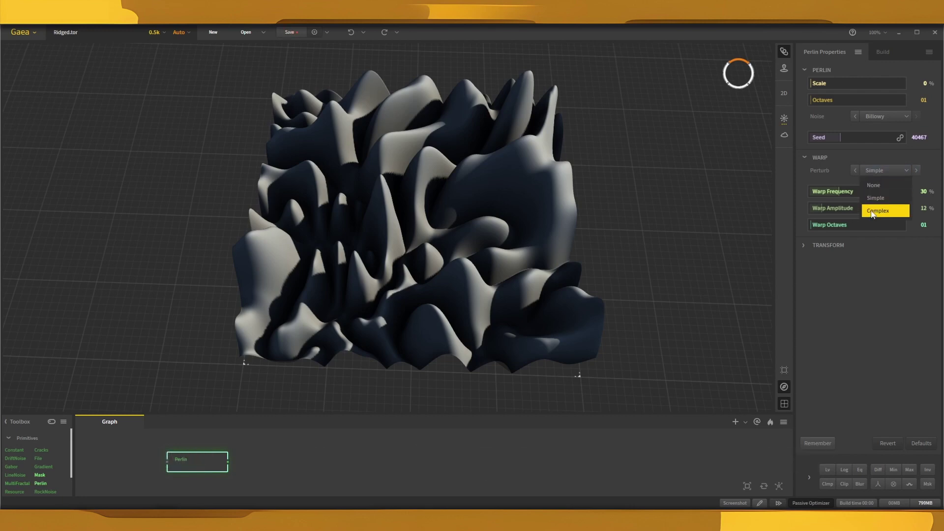
{"action": "left_click", "coordinate": [873, 212]}
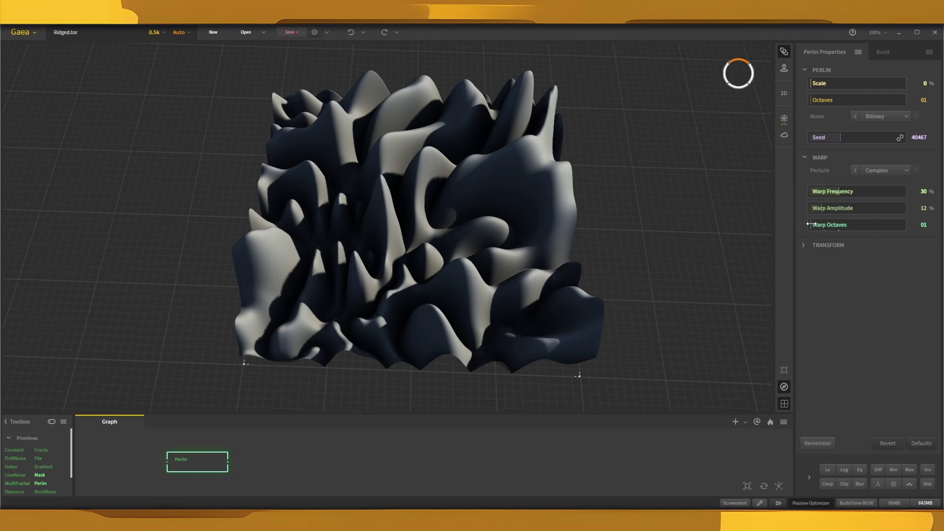
Test Warp Octaves at 03 and 12, then lower it again.
{"action": "left_click_drag", "start_coordinate": [814, 227], "coordinate": [875, 227]}
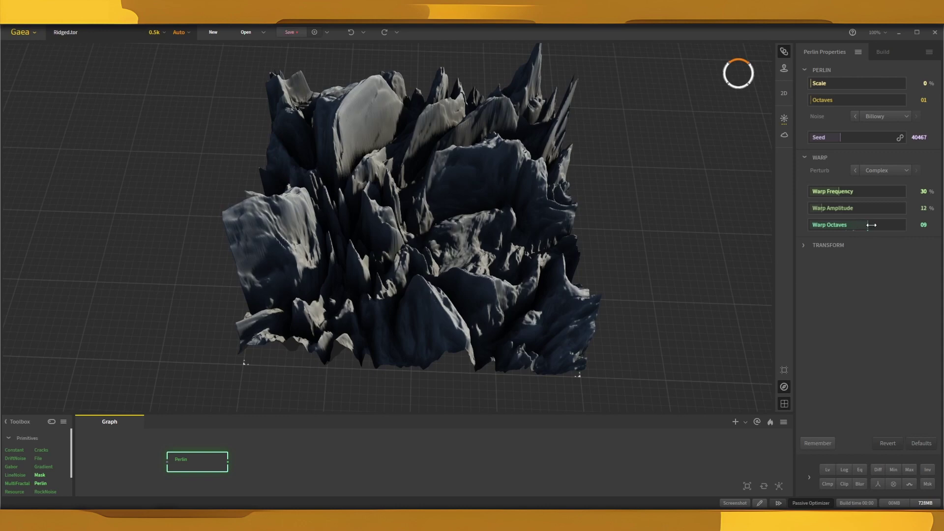
{"action": "left_click_drag", "start_coordinate": [876, 226], "coordinate": [891, 225]}
{"action": "left_click_drag", "start_coordinate": [891, 225], "coordinate": [818, 225]}
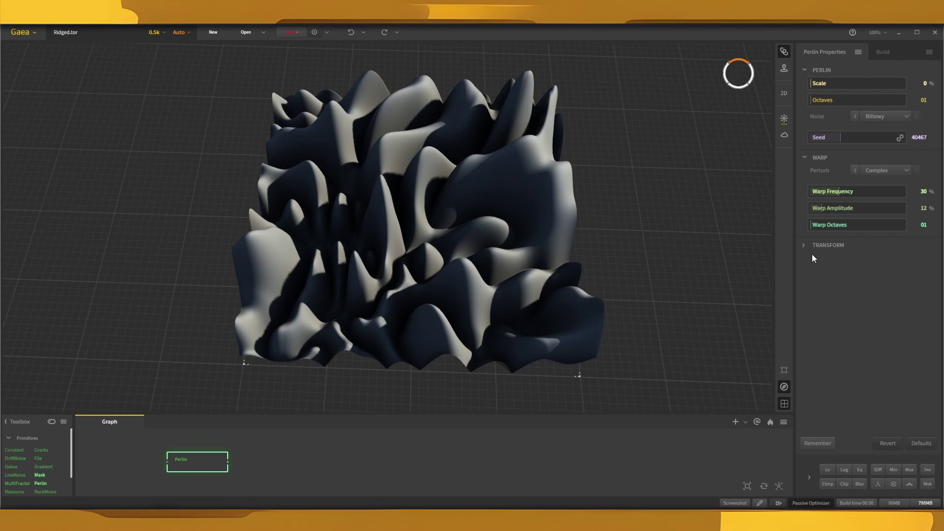
In the Transform settings, stretch Scale X to 15.29, then bring it back to 1.00.
{"action": "left_click", "coordinate": [803, 245]}
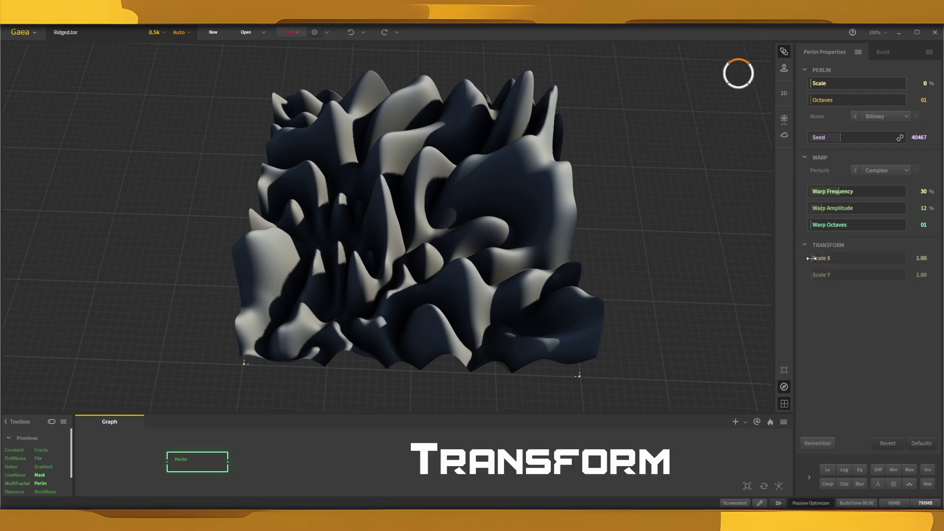
{"action": "mouse_move", "coordinate": [809, 257]}
{"action": "left_mouse_down"}
{"action": "mouse_move", "coordinate": [830, 259]}
{"action": "mouse_move", "coordinate": [820, 260]}
{"action": "left_mouse_up"}
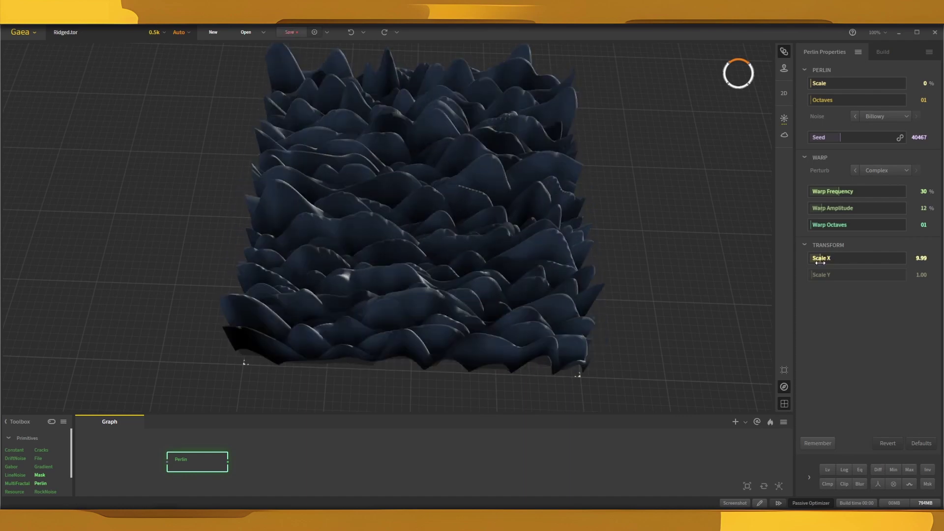
{"action": "mouse_move", "coordinate": [821, 260]}
{"action": "left_mouse_down"}
{"action": "mouse_move", "coordinate": [819, 274]}
{"action": "mouse_move", "coordinate": [831, 274]}
{"action": "left_mouse_up"}
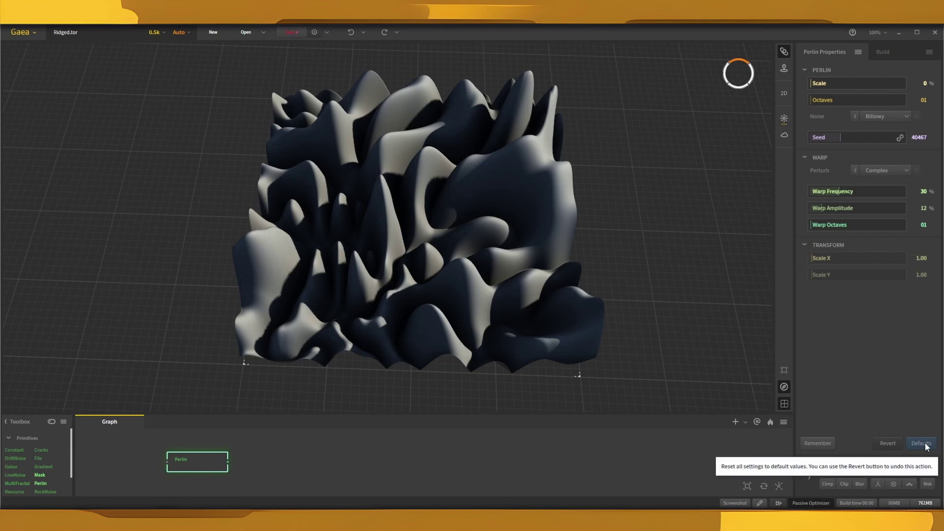
Restore the Perlin node's default settings, confirming the reset.
{"action": "left_click", "coordinate": [927, 445]}
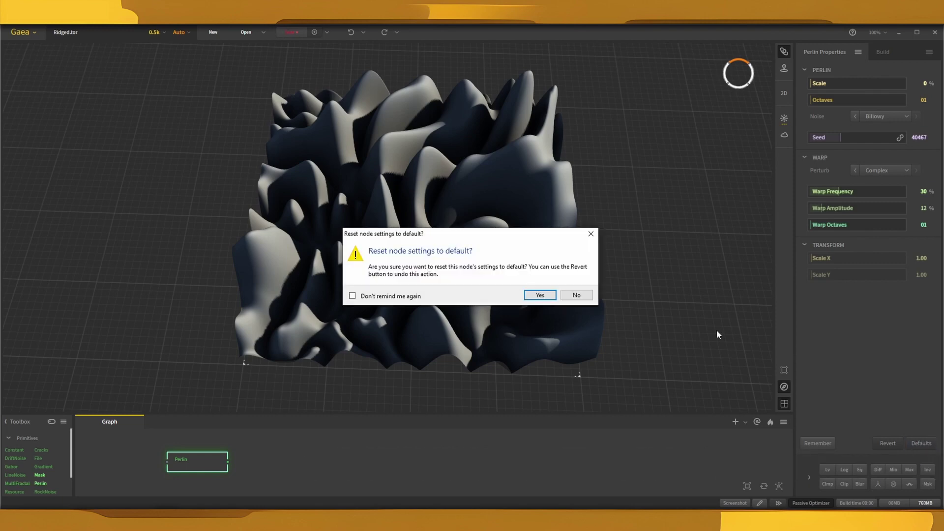
{"action": "left_click", "coordinate": [540, 295]}
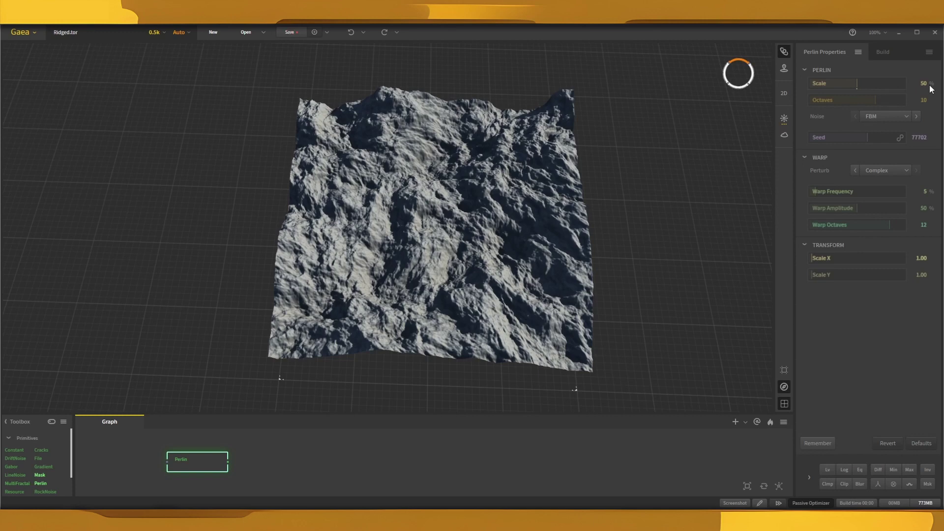
Enter Perlin Scale 56% and Octaves 4, keeping the existing perturbation type.
{"action": "left_click", "coordinate": [924, 84]}
{"action": "type", "text": "5"}
{"action": "type", "text": "6"}
{"action": "key", "text": "Return"}
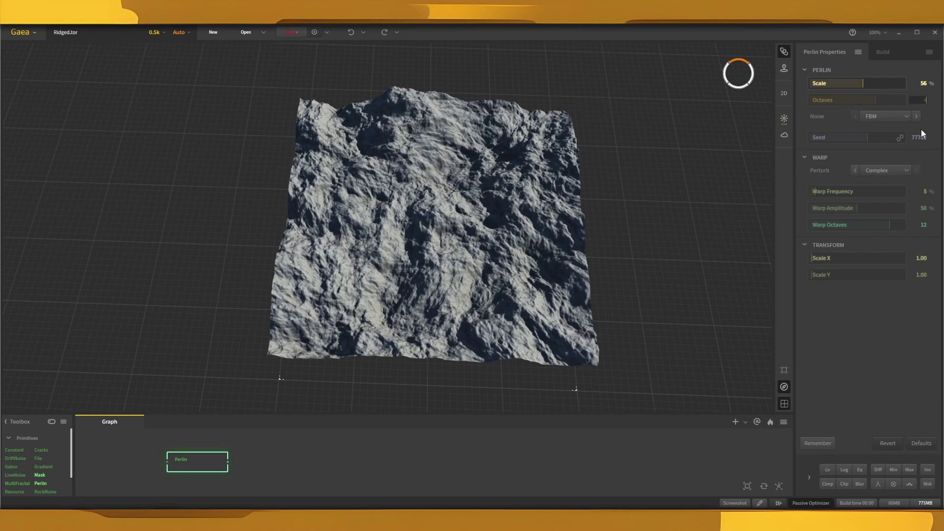
{"action": "type", "text": "4"}
{"action": "key", "text": "Return"}
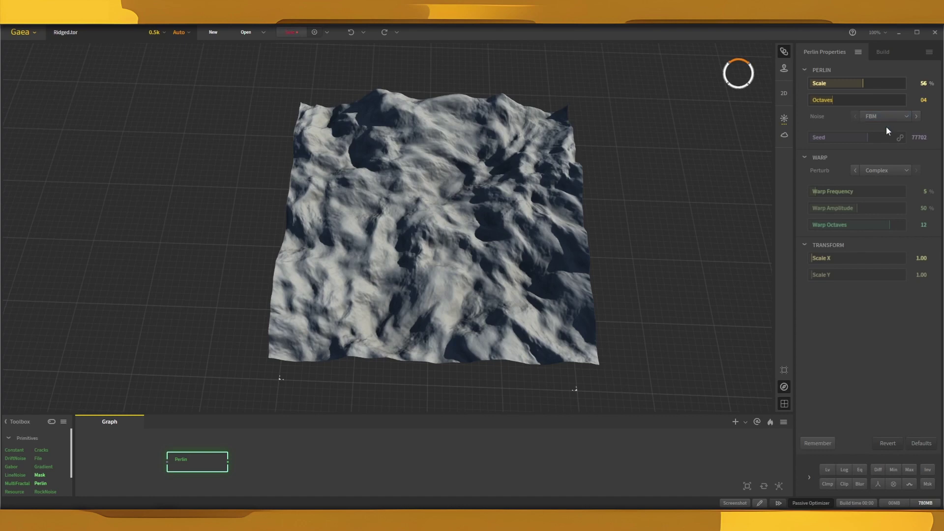
{"action": "left_click", "coordinate": [877, 173]}
{"action": "left_click", "coordinate": [876, 174]}
Enter Warp Frequency 16%, Warp Amplitude 14% and Warp Octaves 5.
{"action": "left_click", "coordinate": [927, 192]}
{"action": "type", "text": "16"}
{"action": "key", "text": "Return"}
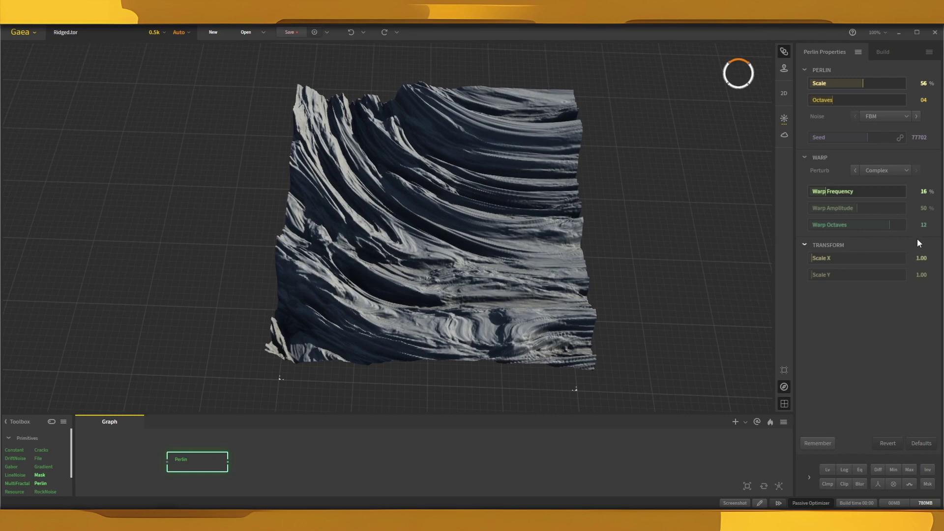
{"action": "left_click", "coordinate": [924, 209]}
{"action": "type", "text": "14"}
{"action": "key", "text": "Return"}
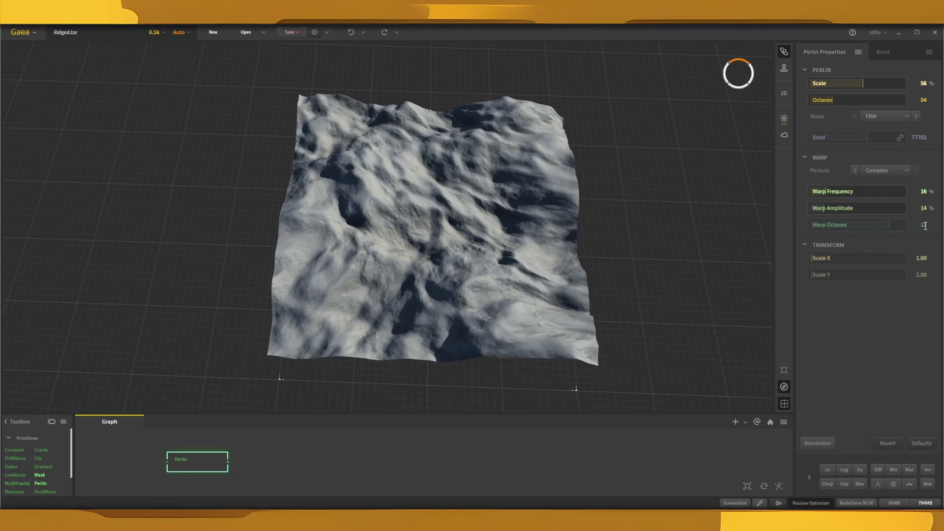
{"action": "left_click", "coordinate": [925, 226]}
{"action": "type", "text": "5"}
{"action": "key", "text": "Return"}
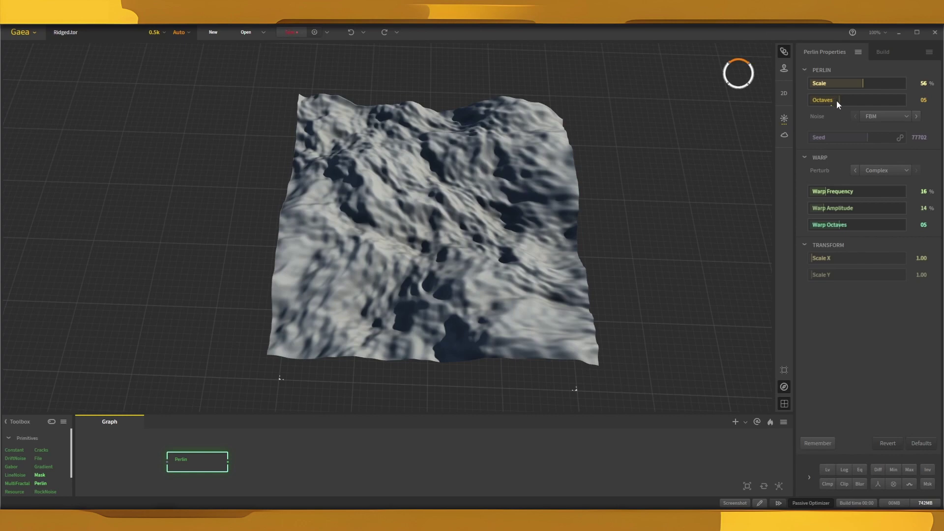
Enter 0.70 as the Transform Scale X value.
{"action": "left_click", "coordinate": [921, 257]}
{"action": "type", "text": "0.7"}
{"action": "key", "text": "Return"}
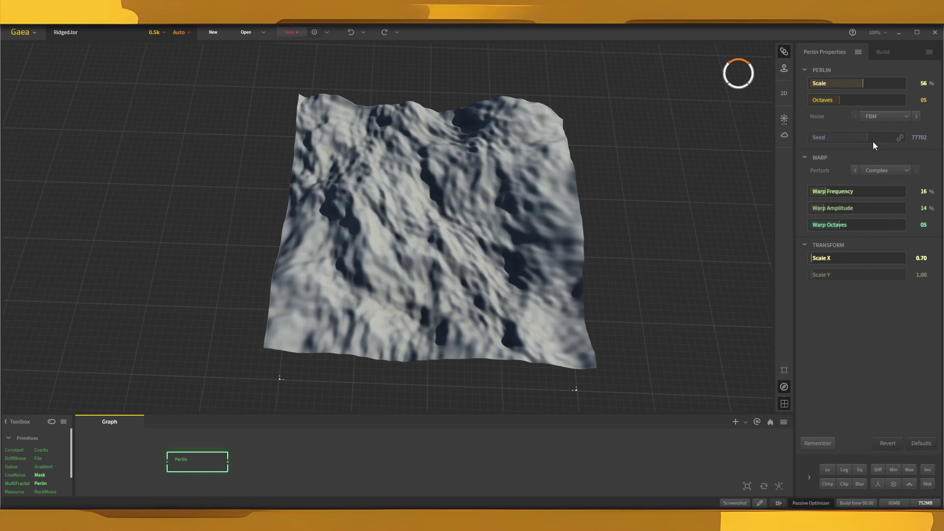
Change the seed to 56038 and set the Perlin noise type to Ridged.
{"action": "mouse_move", "coordinate": [866, 139]}
{"action": "left_mouse_down"}
{"action": "mouse_move", "coordinate": [853, 139]}
{"action": "mouse_move", "coordinate": [865, 138]}
{"action": "left_mouse_up"}
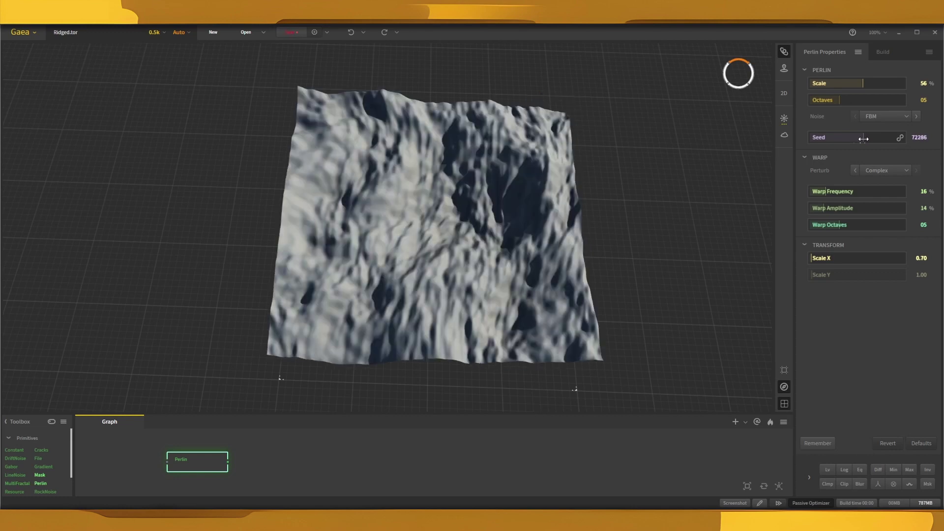
{"action": "left_click_drag", "start_coordinate": [865, 138], "coordinate": [852, 139]}
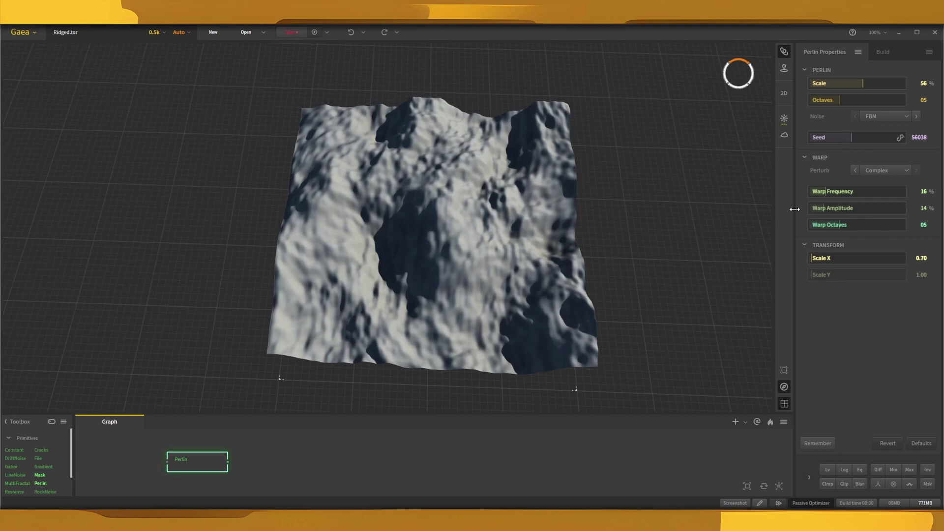
{"action": "left_click", "coordinate": [888, 117]}
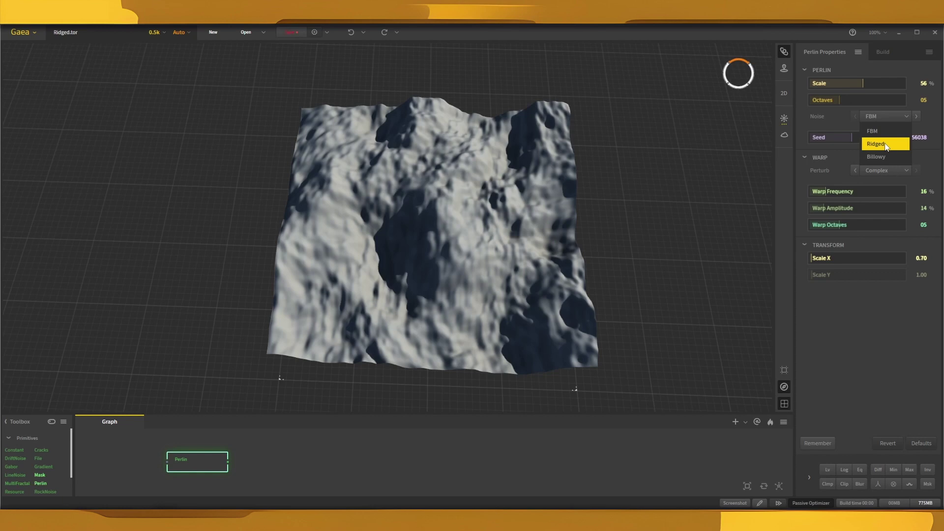
{"action": "left_click", "coordinate": [886, 145]}
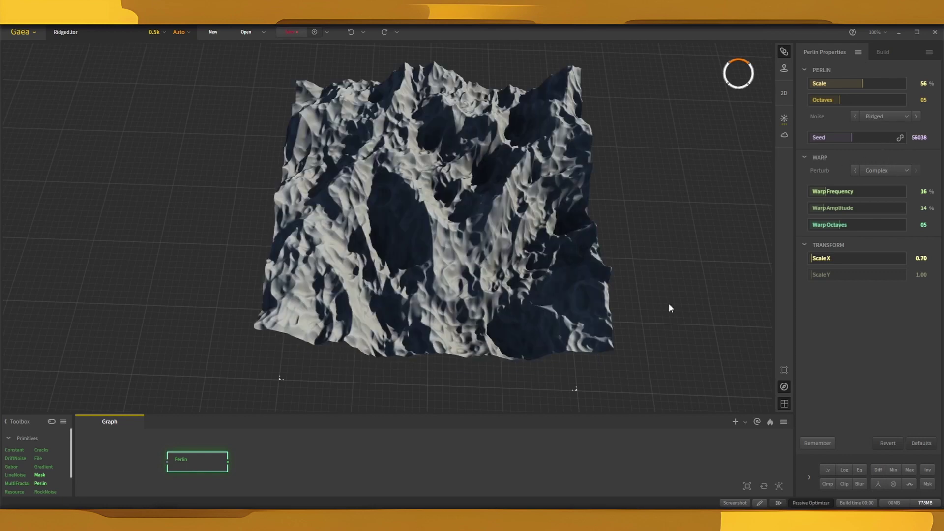